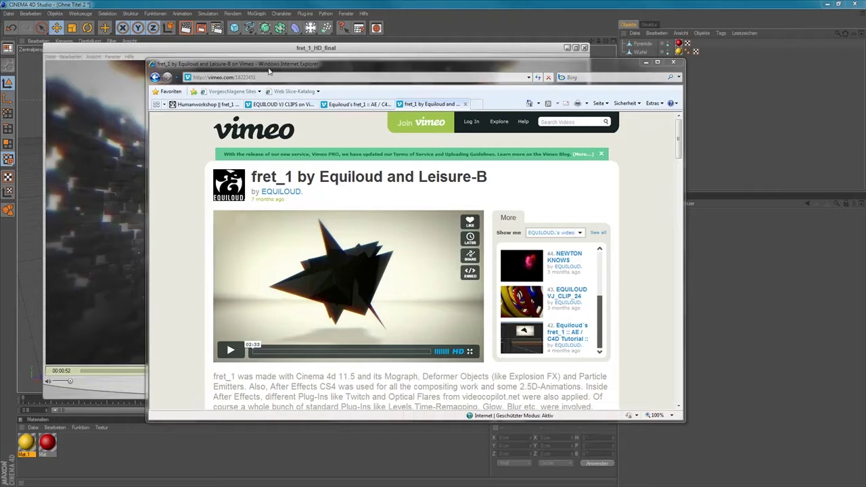
Browse the fret_1 by Equiloud and Leisure-B tutorial pages in the browser
drag(264, 66, 163, 77)
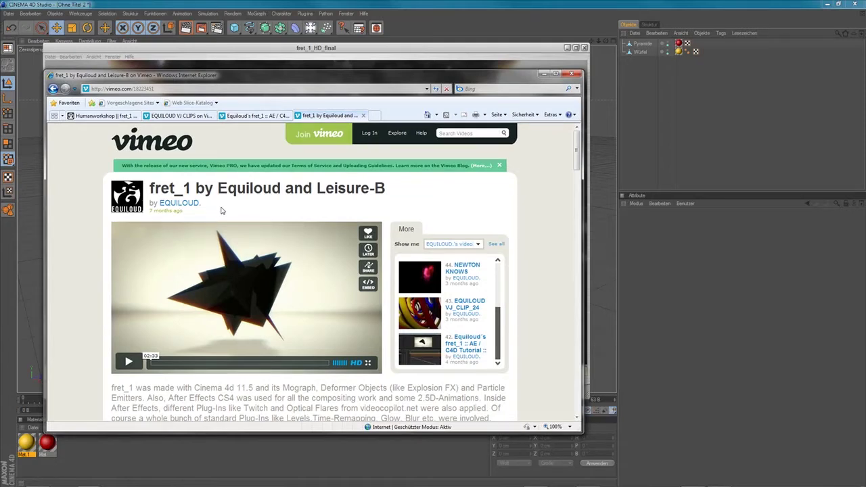
click(250, 116)
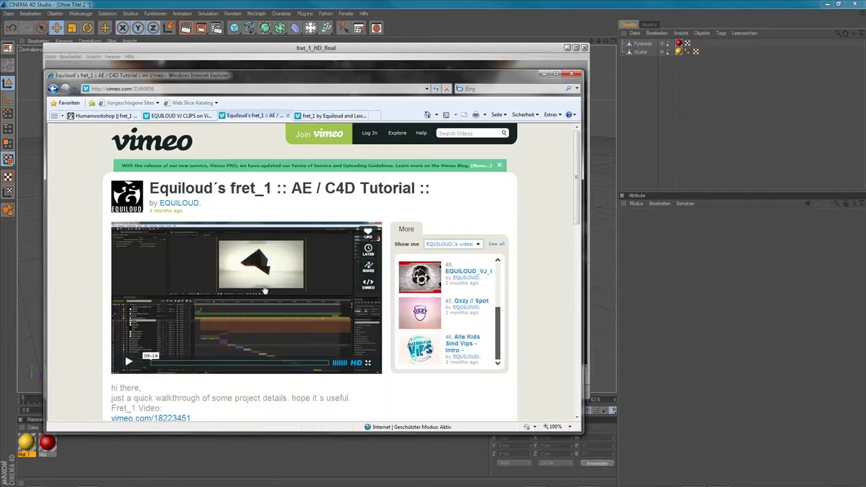
scroll(264, 321, down, 3)
scroll(264, 321, up, 2)
scroll(264, 320, down, 2)
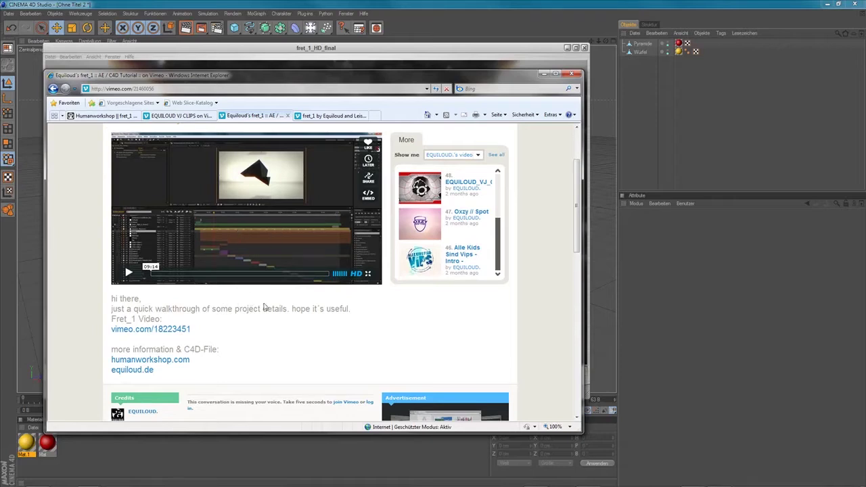
scroll(264, 302, up, 3)
click(319, 117)
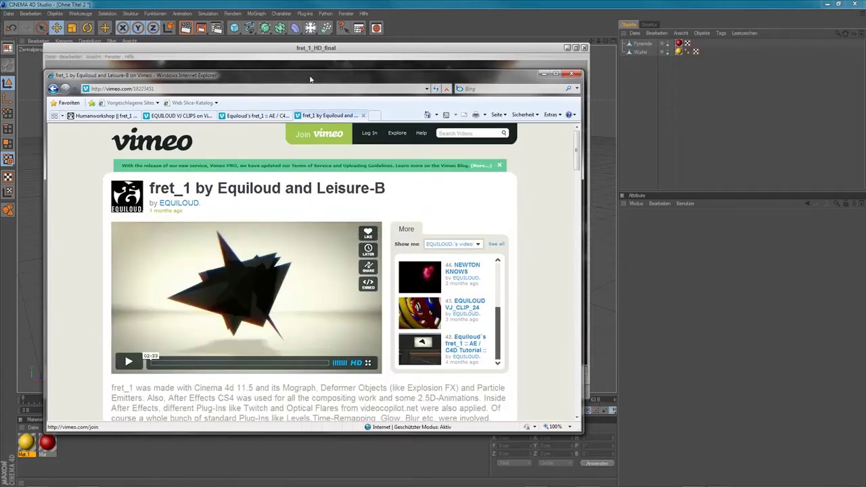
drag(311, 78, 311, 88)
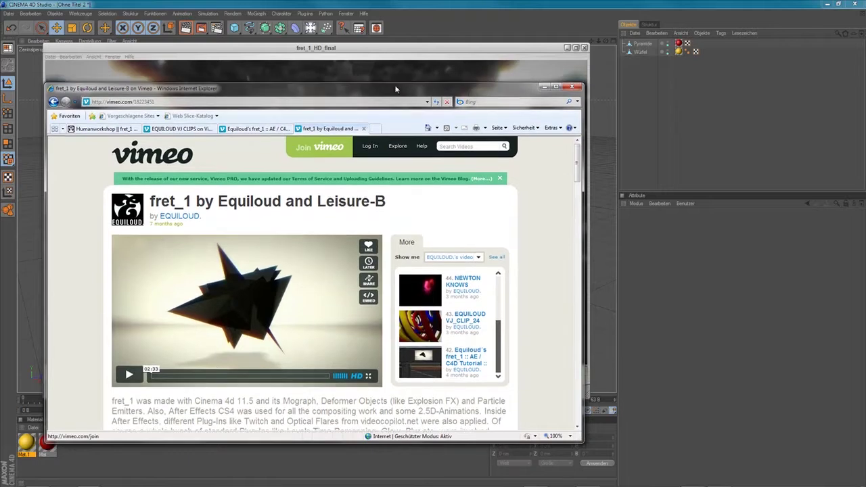
Watch fret_1_HD_final from 00:00:50, skip to the credits near 00:02:22, then close the player
drag(397, 86, 0, 85)
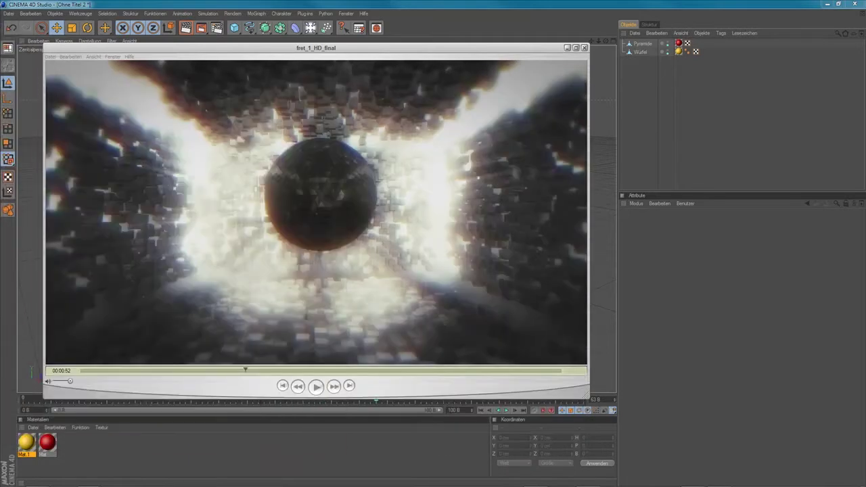
drag(256, 44, 259, 50)
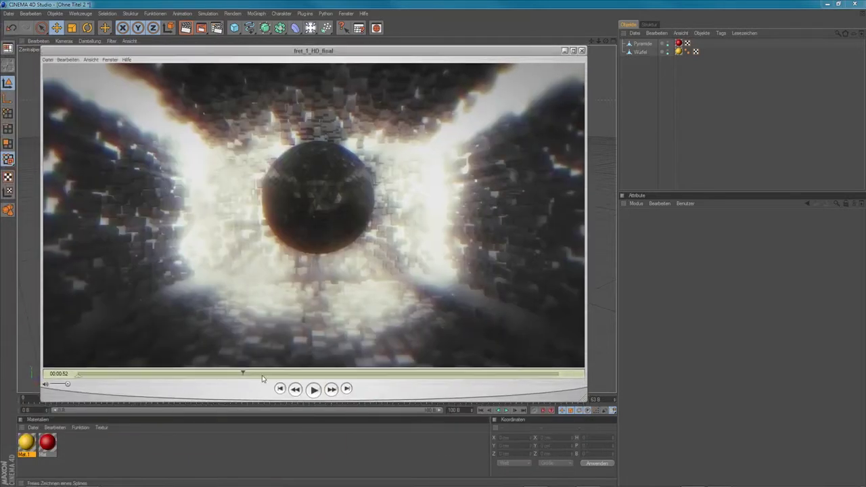
click(242, 373)
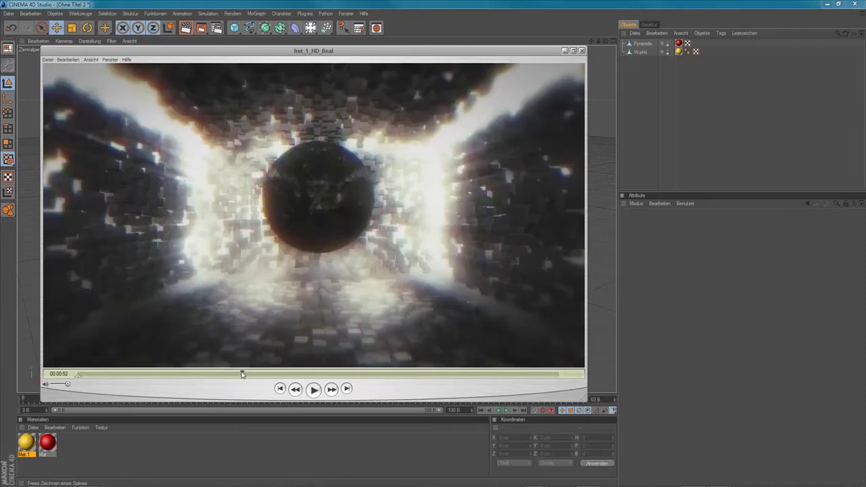
drag(243, 373, 238, 373)
click(314, 390)
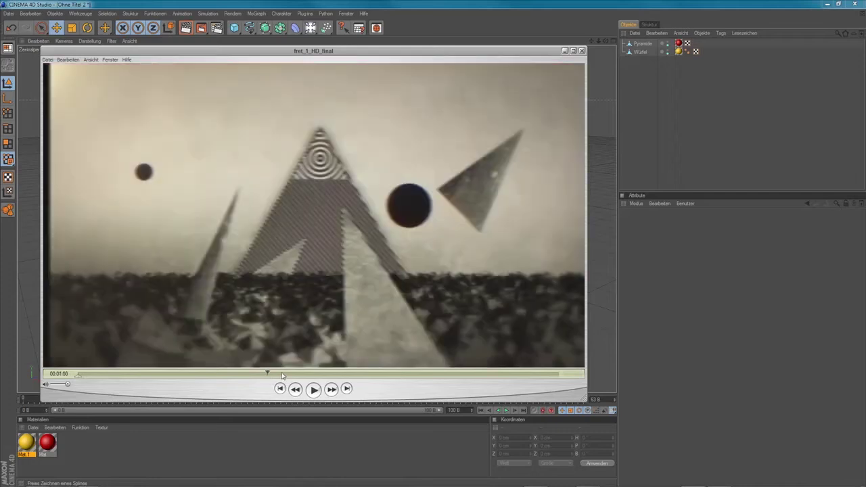
drag(282, 375, 528, 393)
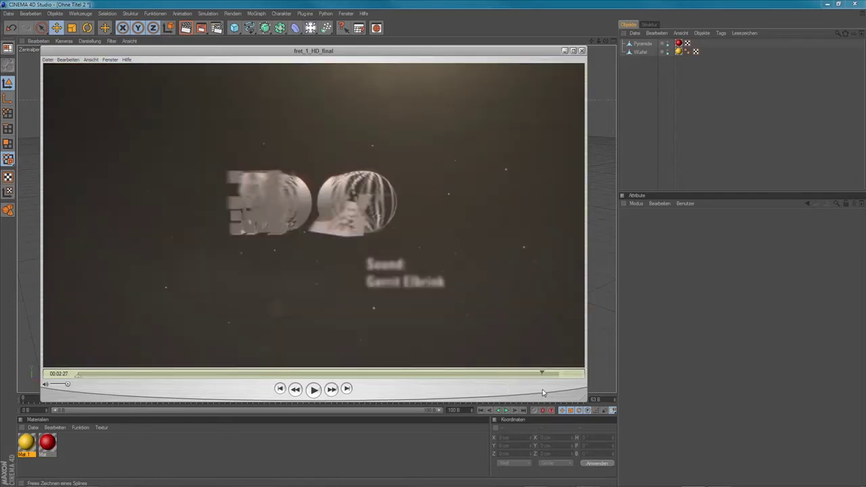
click(314, 390)
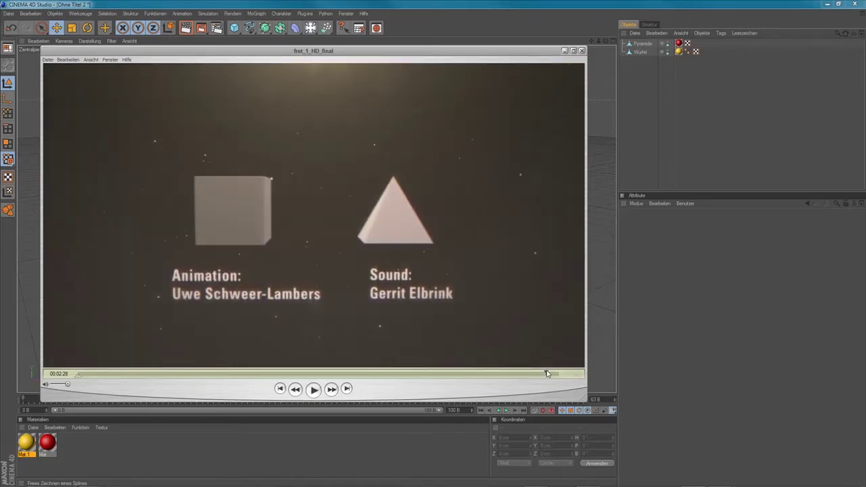
drag(547, 374, 295, 374)
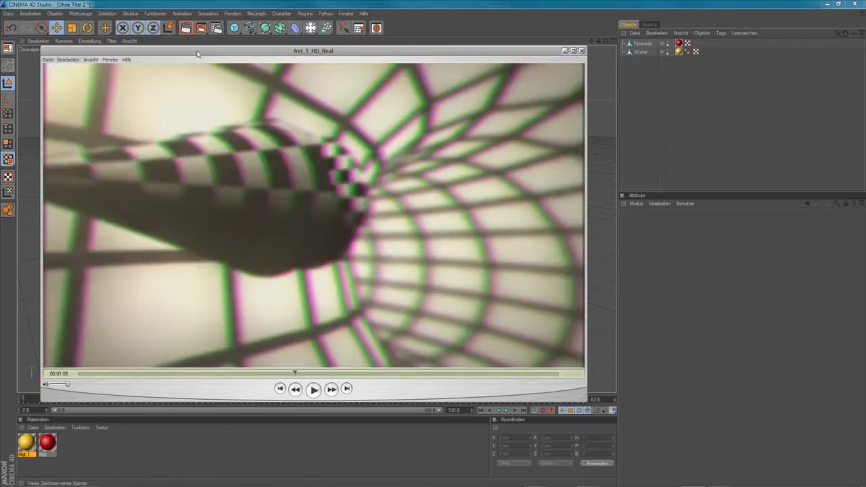
drag(196, 54, 219, 62)
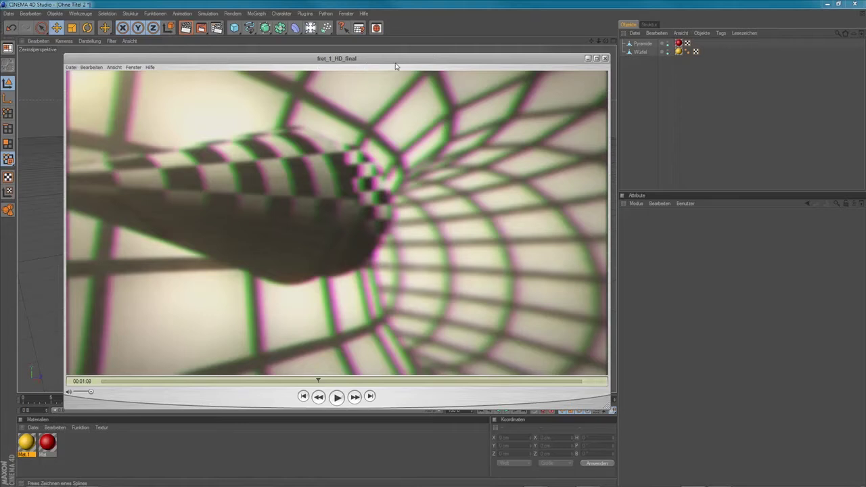
click(606, 59)
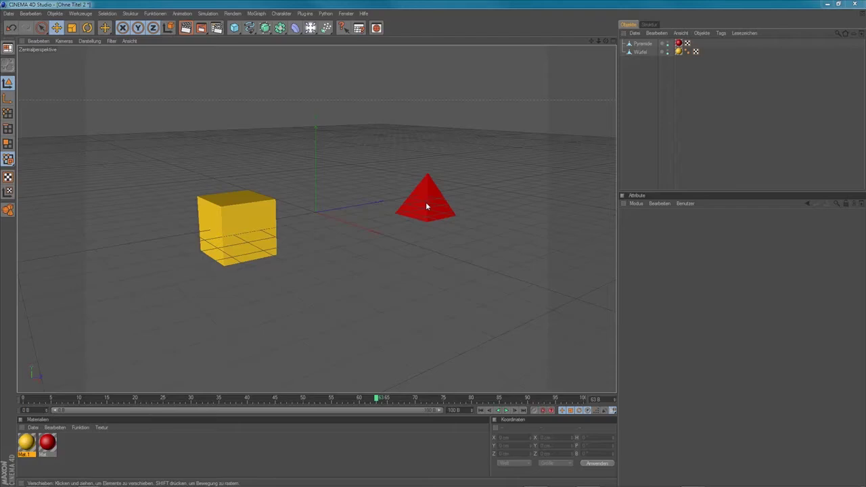
click(638, 52)
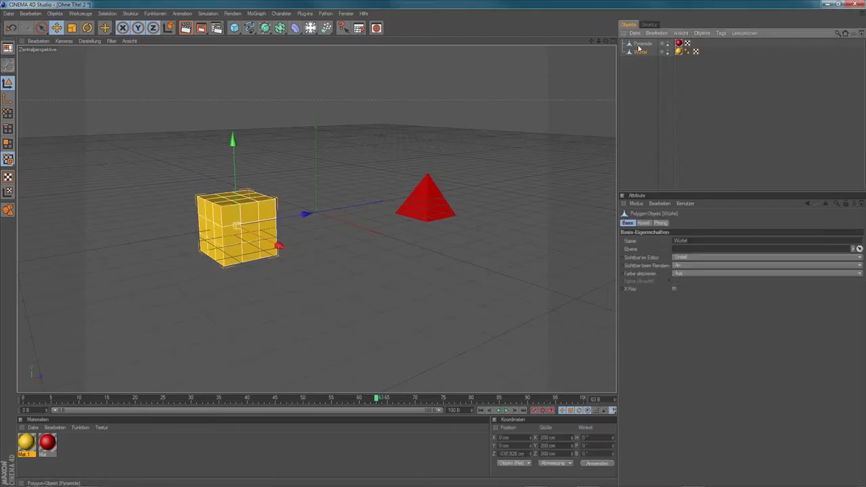
click(640, 44)
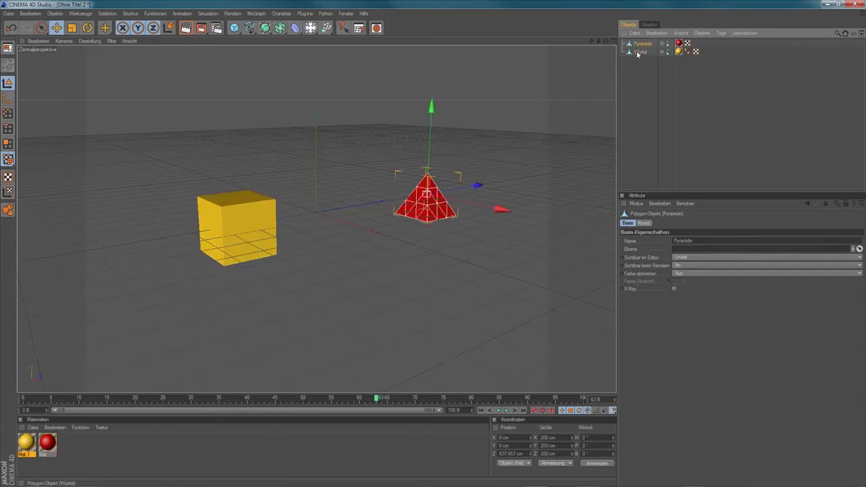
click(638, 52)
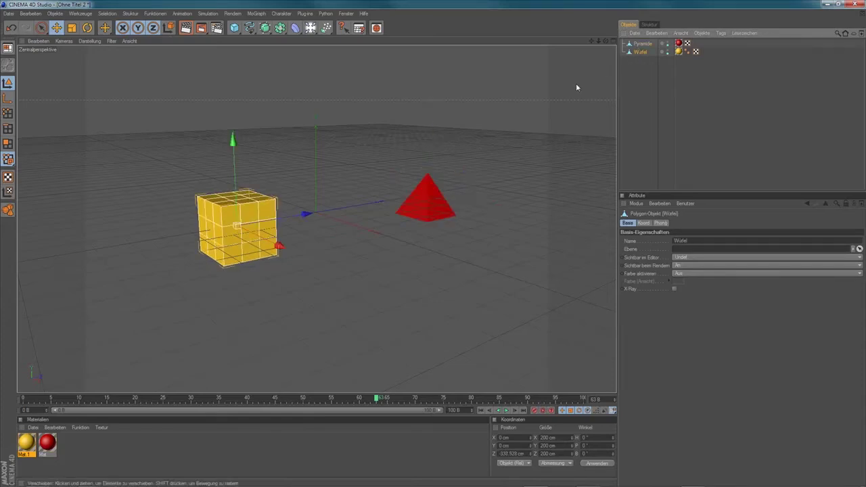
Add a Thinking Particles Partikel Geometrie object and nest Würfel and Pyramide under it
click(210, 14)
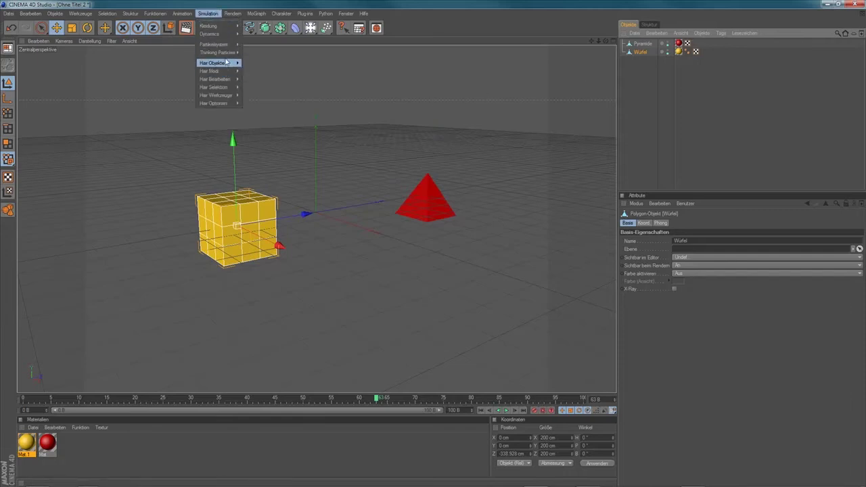
mouse_move(220, 52)
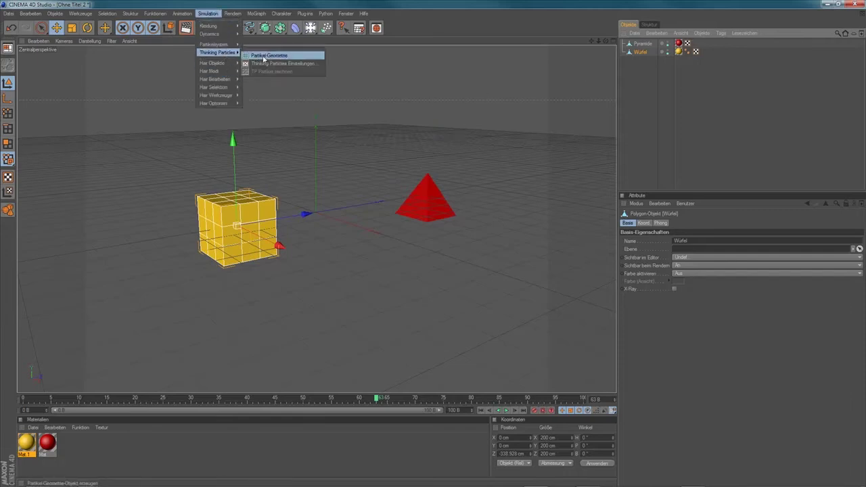
click(264, 55)
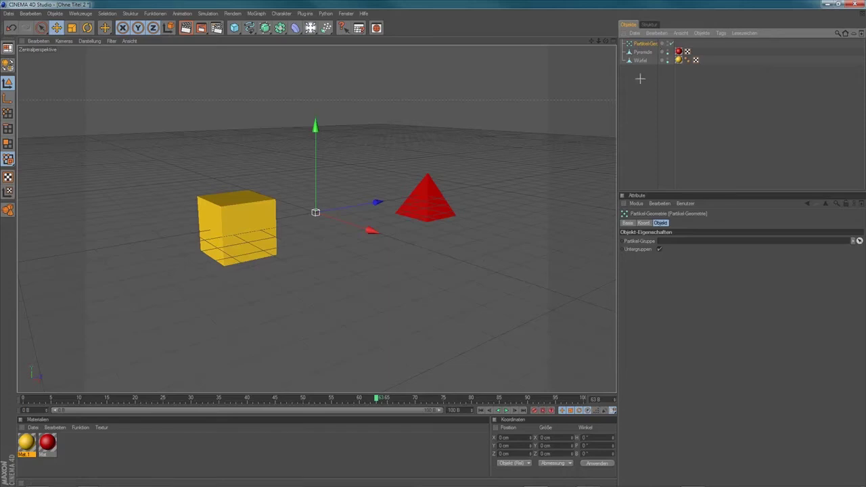
drag(641, 75, 643, 45)
click(643, 44)
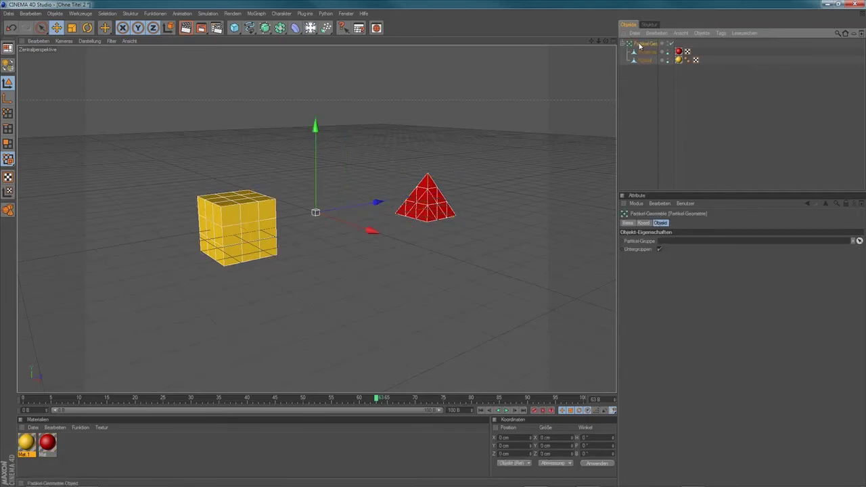
Create a Null-Objekt, give it a CINEMA 4D XPresso tag, and move the editor aside
click(59, 16)
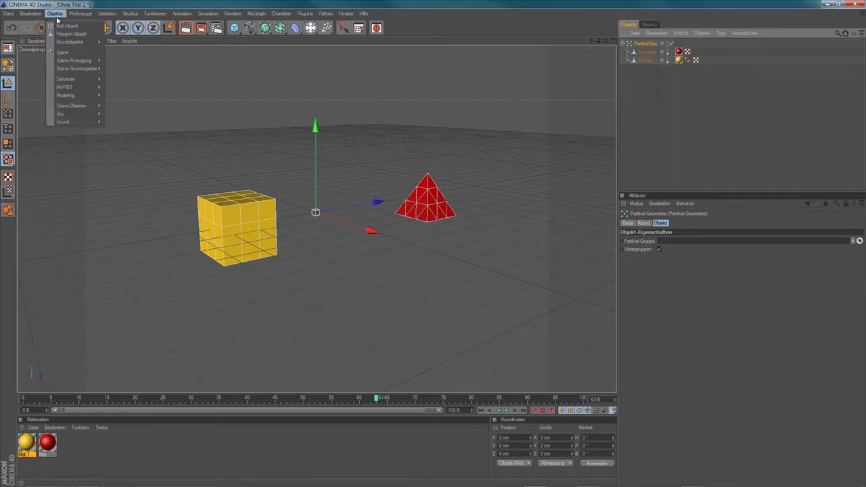
click(67, 23)
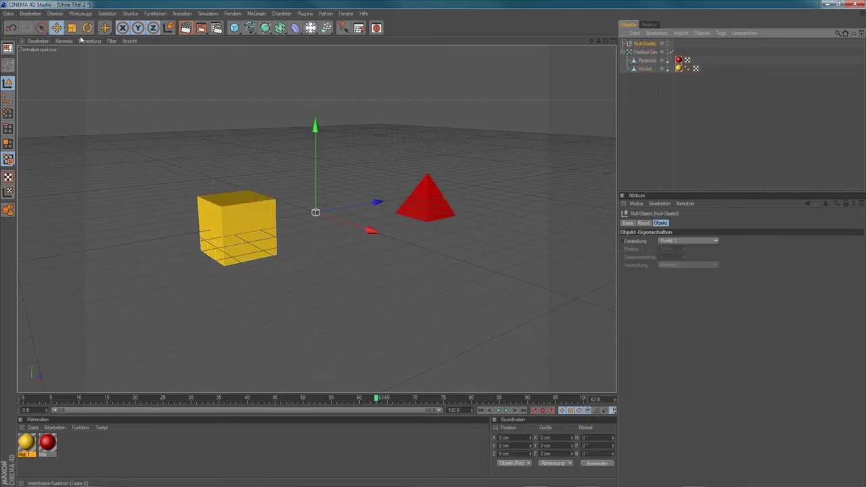
right_click(645, 46)
mouse_move(717, 52)
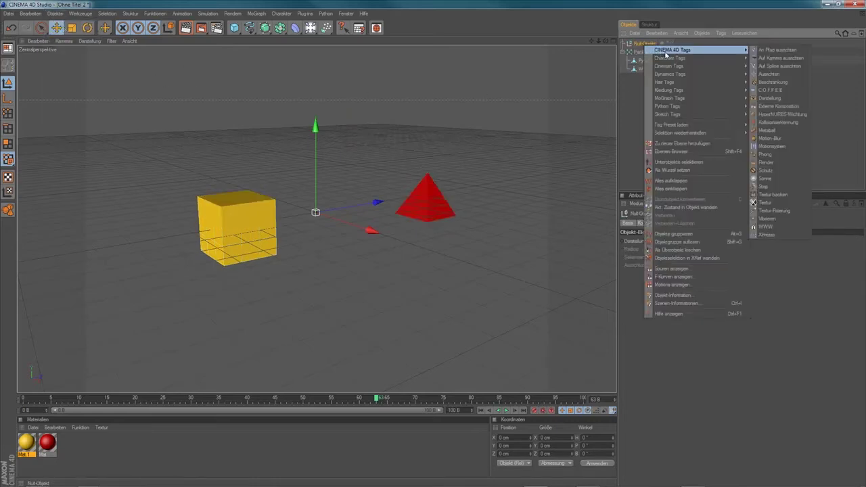
click(767, 234)
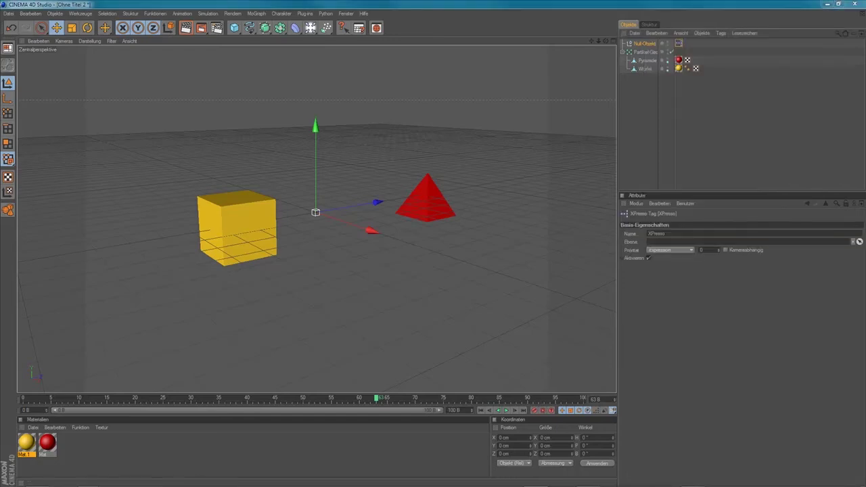
drag(126, 126, 189, 105)
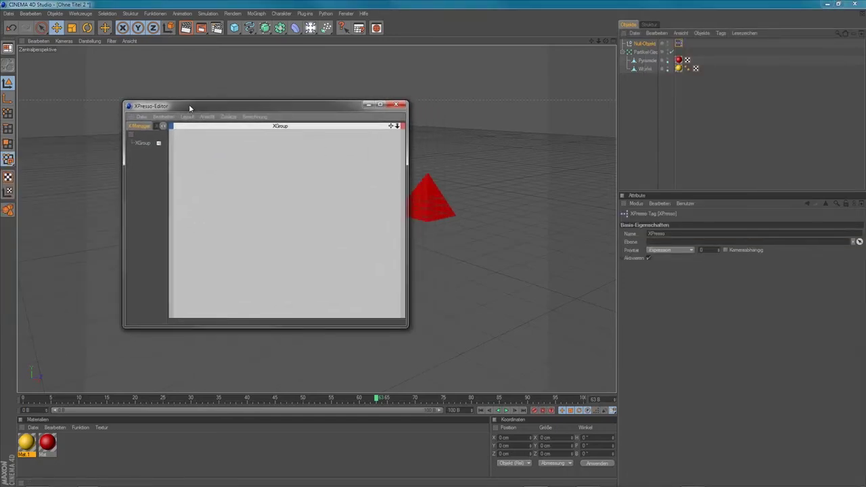
Add a TP Generator P Blurb node to the XGroup and tidy the editor layout
right_click(211, 175)
mouse_move(222, 180)
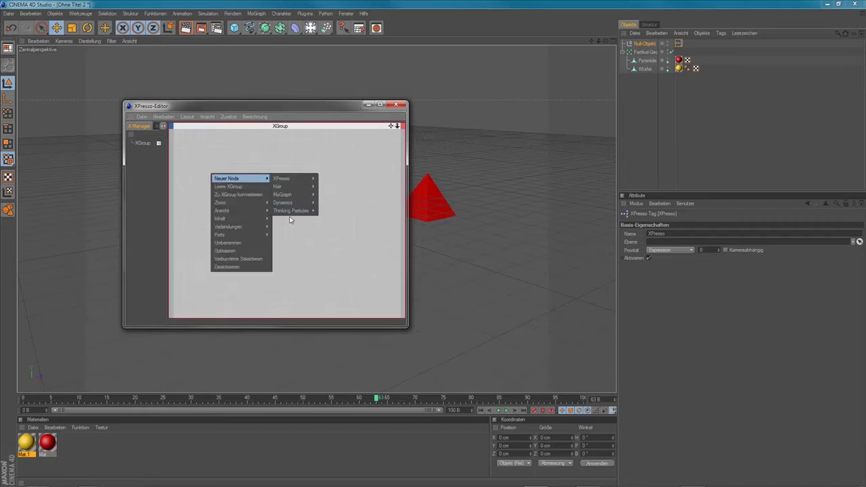
mouse_move(291, 212)
mouse_move(336, 229)
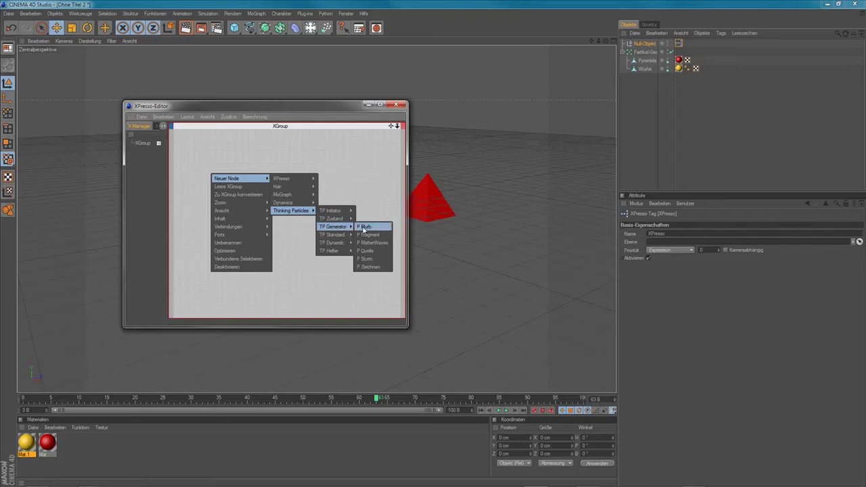
click(364, 226)
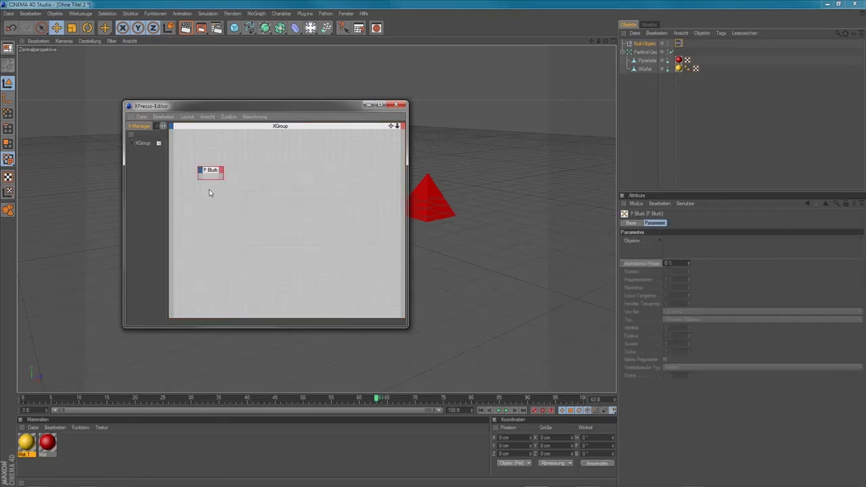
mouse_move(211, 171)
mouse_down()
mouse_move(204, 168)
mouse_move(218, 174)
mouse_up()
drag(407, 327, 387, 314)
drag(207, 170, 226, 174)
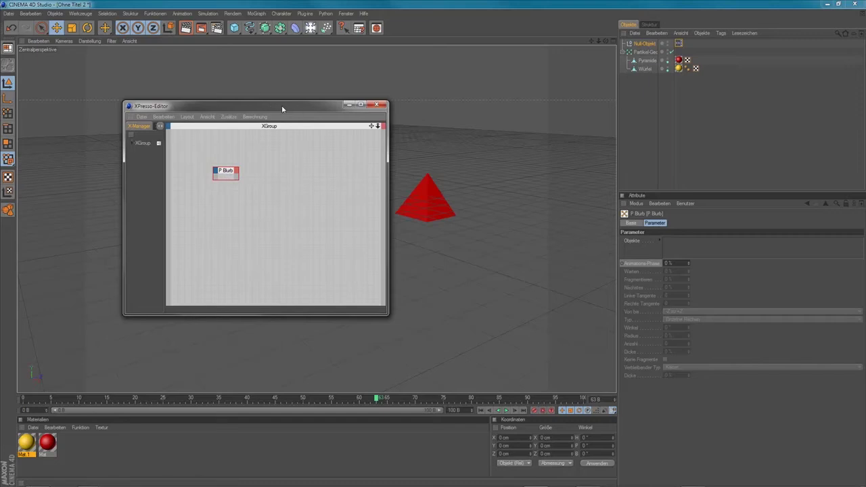
drag(297, 107, 305, 126)
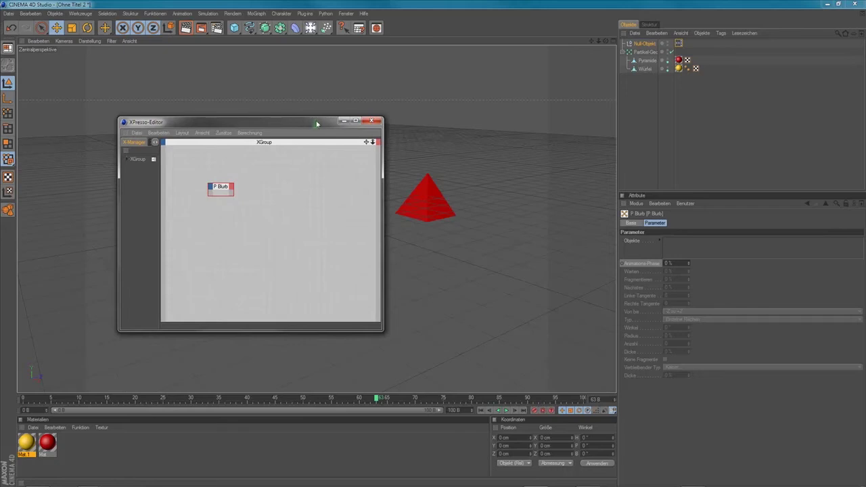
Move the XPresso editor away and put Würfel and Pyramide into the P Blurb Objekte list
drag(311, 123, 0, 141)
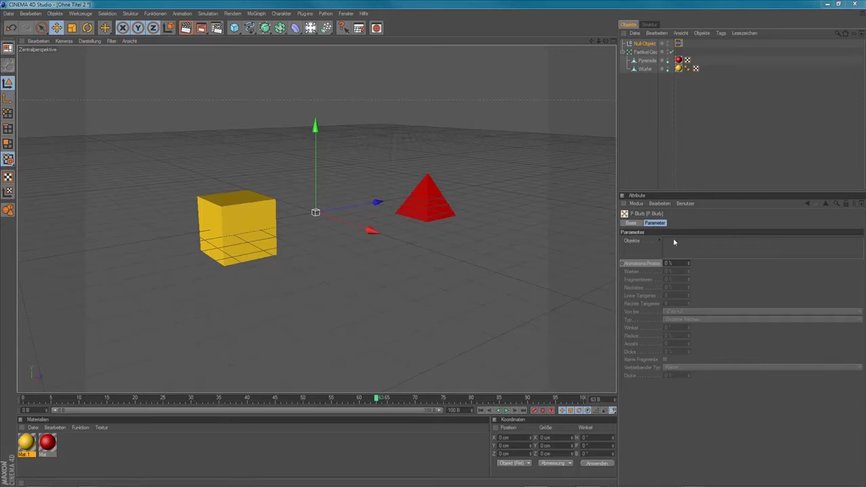
drag(644, 71, 669, 258)
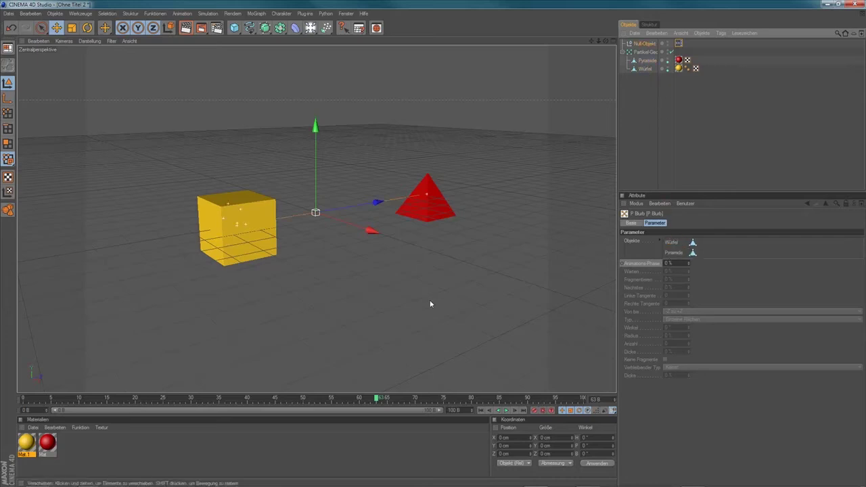
Preview the animation from frame 0, then turn off the Pyramide's viewport visibility
click(482, 411)
click(505, 410)
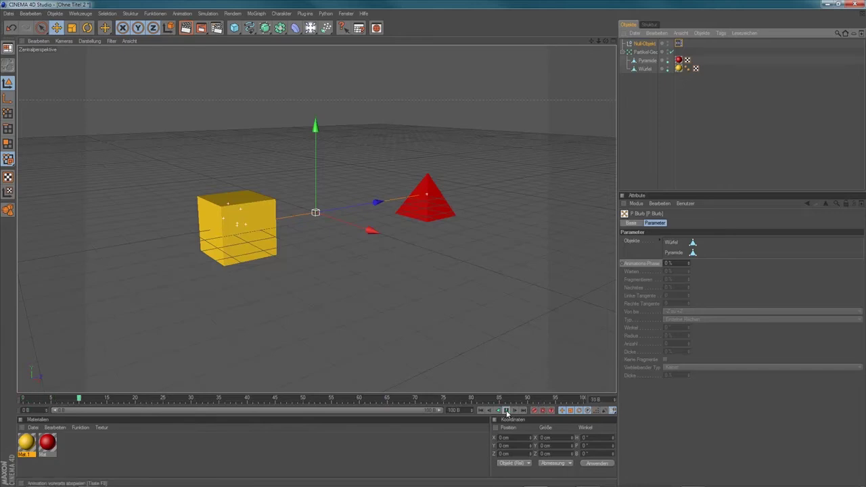
click(482, 411)
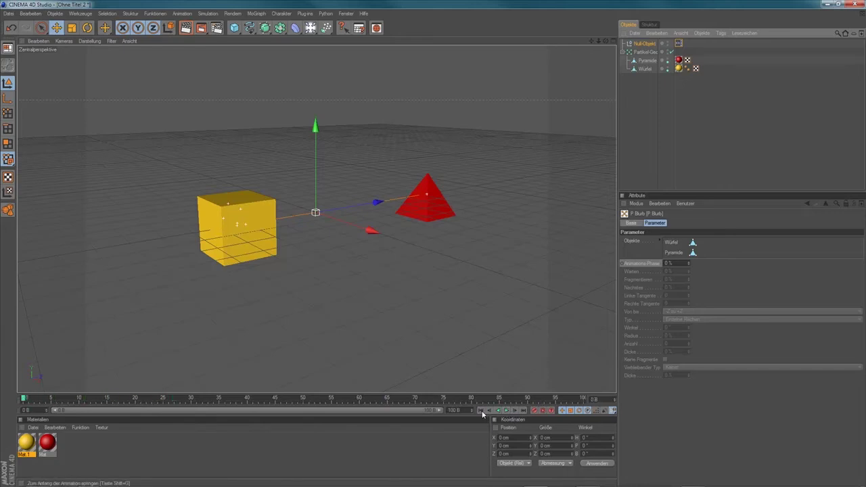
click(668, 60)
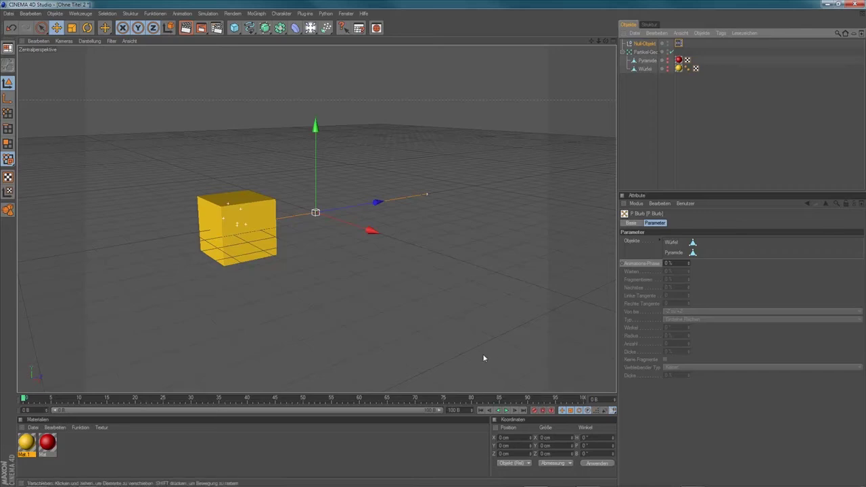
Keyframe Animations-Phase at 0% on frame 0 and 100% near frame 75, then preview the morph
click(505, 410)
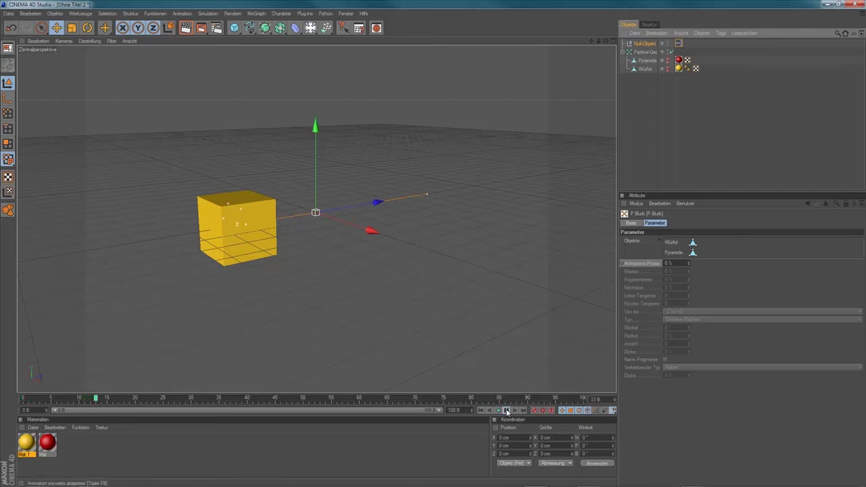
click(481, 410)
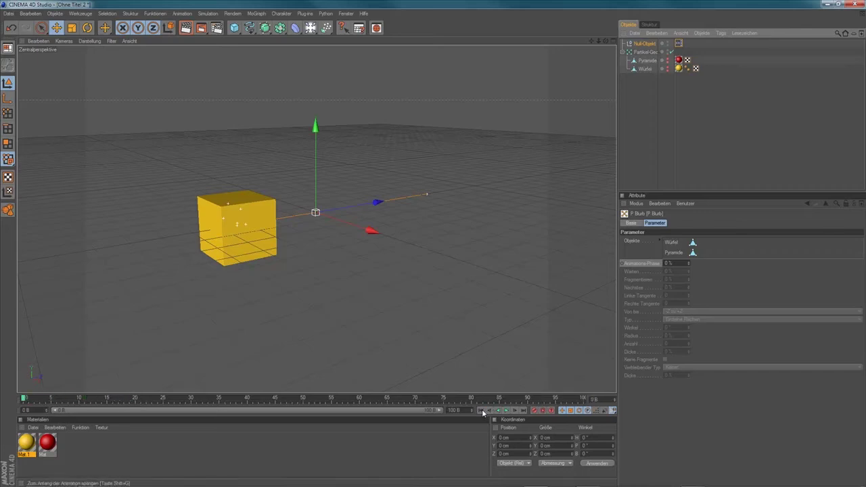
ctrl+click(621, 263)
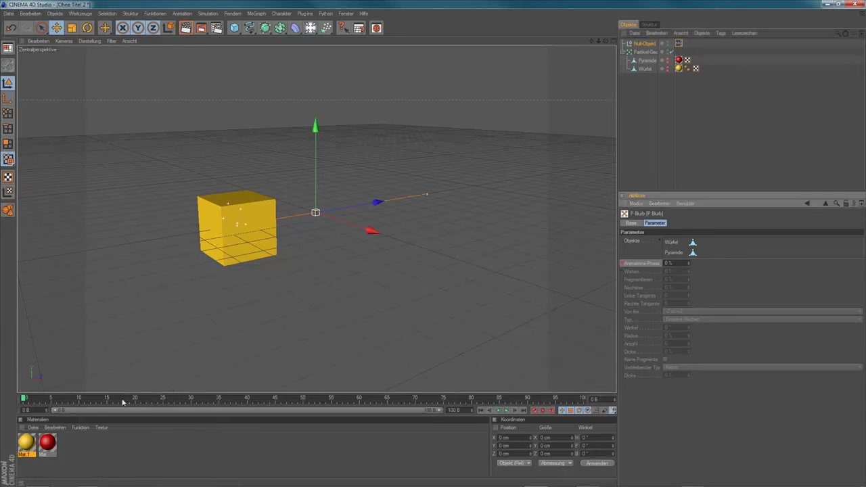
drag(24, 401, 443, 414)
click(668, 263)
ctrl+click(622, 264)
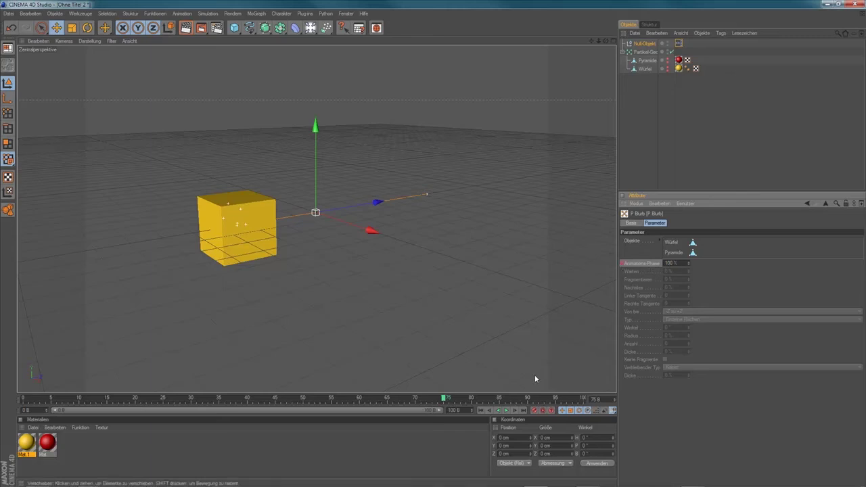
click(482, 411)
click(507, 411)
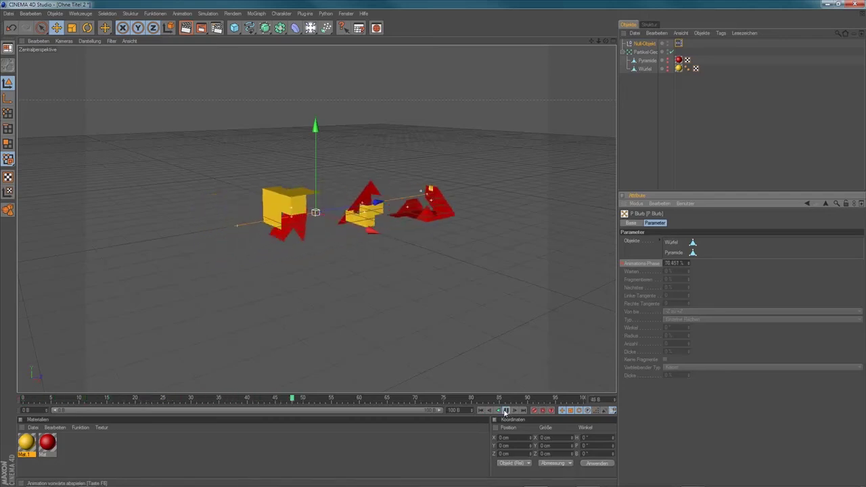
click(506, 411)
click(482, 411)
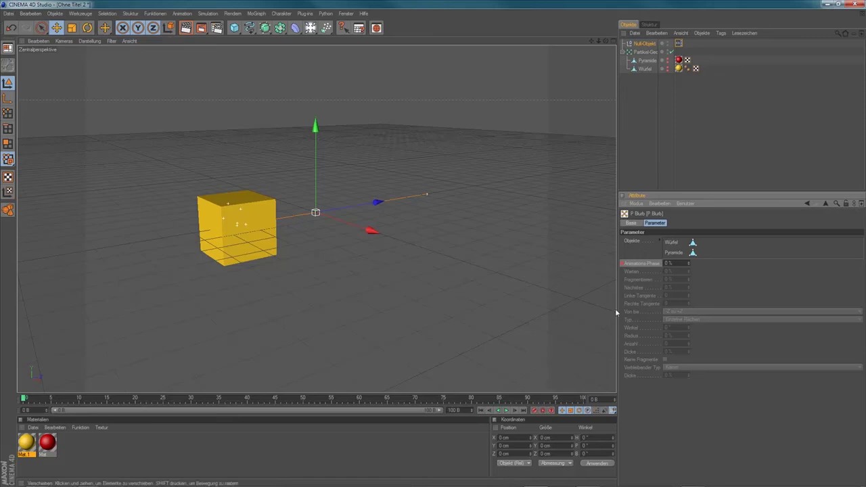
Make the morph run from +Y to -Y and raise the left and right tangents (right to 168)
drag(700, 242, 677, 253)
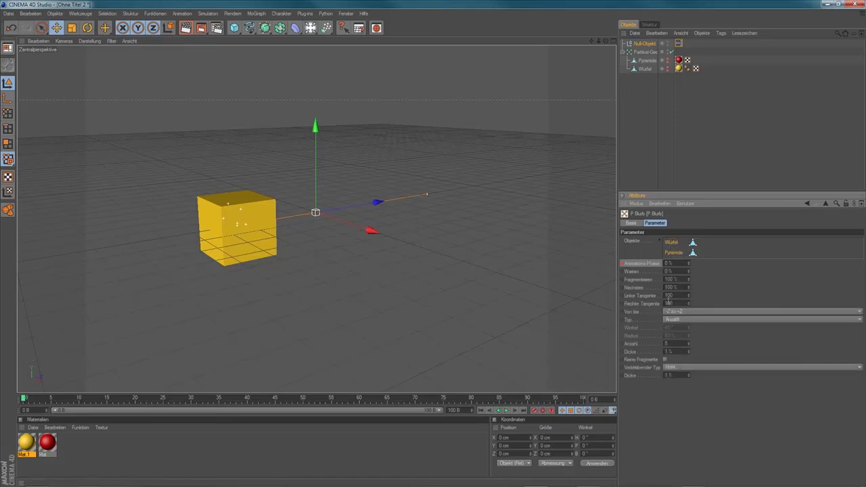
click(671, 312)
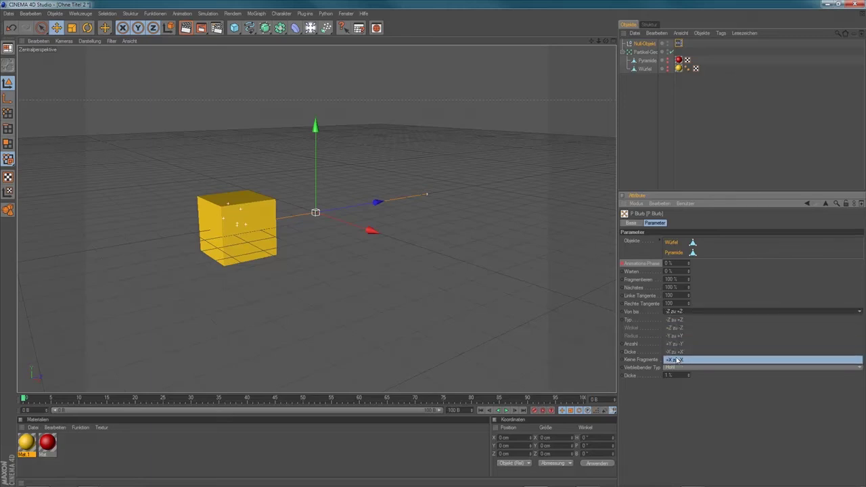
click(674, 345)
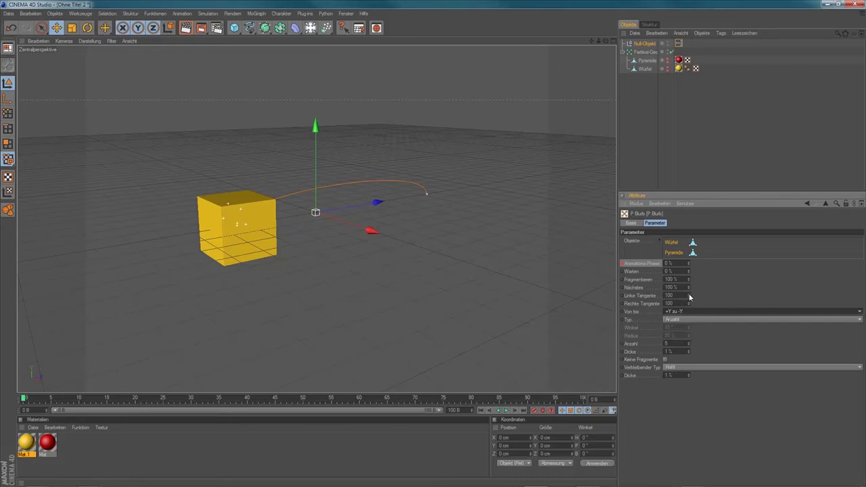
drag(688, 295, 688, 237)
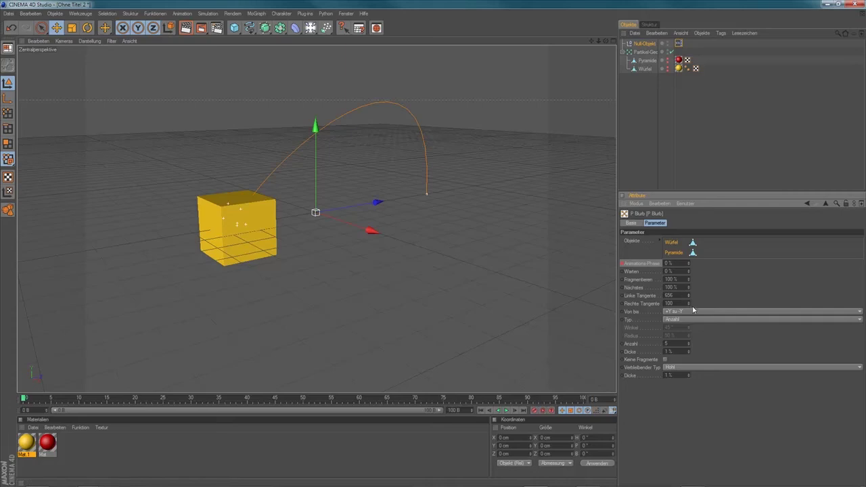
drag(688, 303, 688, 296)
Set the fragment count to 200 and the thickness to 3, then play the morph
double_click(667, 343)
text(200)
double_click(667, 352)
text(3)
click(506, 411)
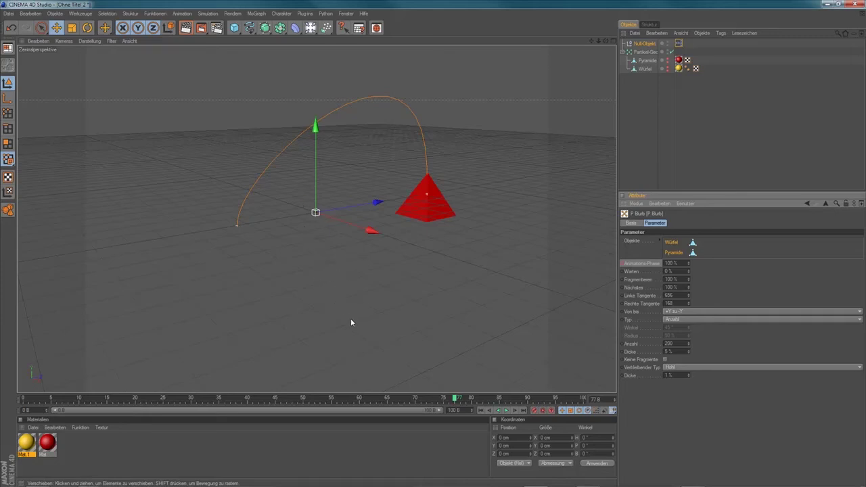
Create Null-Objekt.1 and move it into the Partikel-Geometrie group
click(54, 14)
click(64, 27)
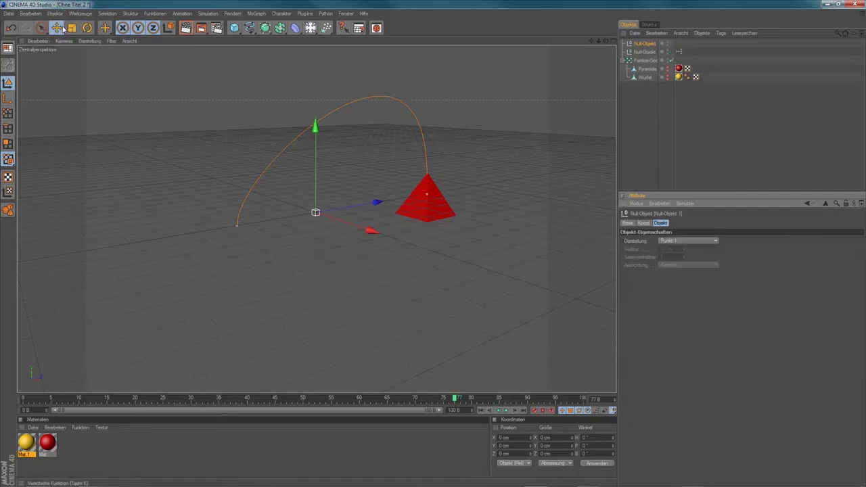
click(639, 46)
drag(639, 45, 645, 70)
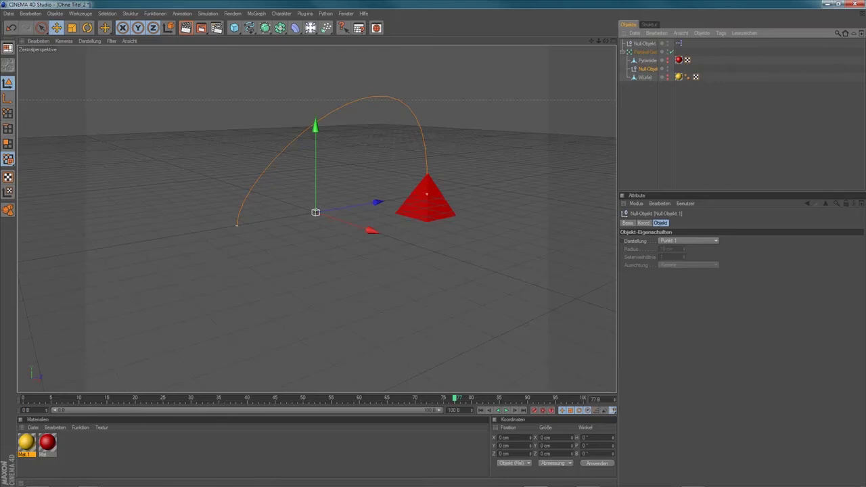
Select the P Blurb node and swap Pyramide for Null-Objekt.1 in its Objekte list
double_click(679, 44)
drag(136, 74, 373, 77)
click(341, 143)
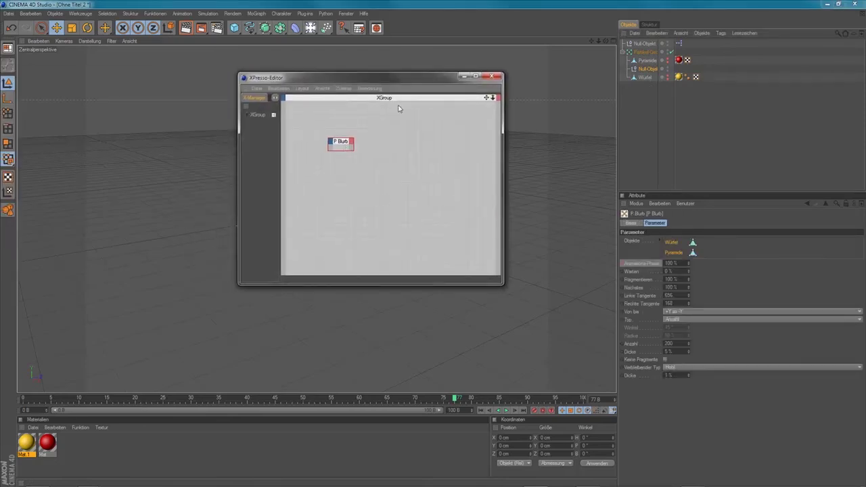
click(465, 77)
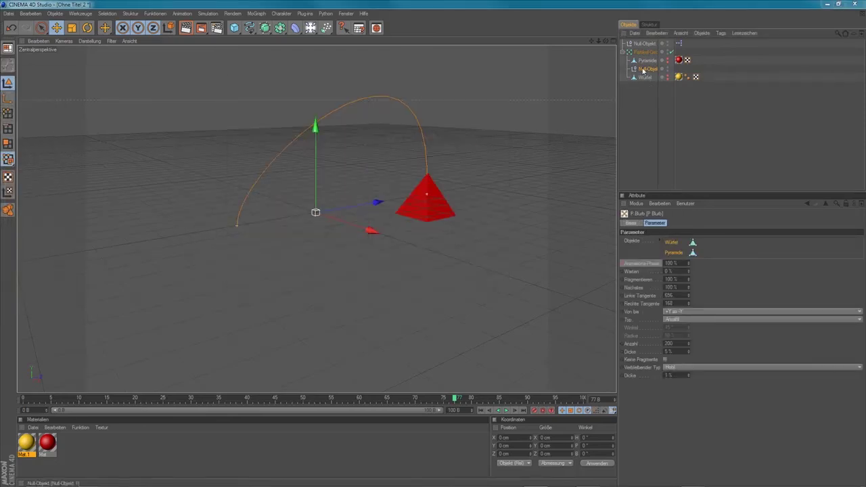
click(666, 108)
drag(692, 253, 686, 253)
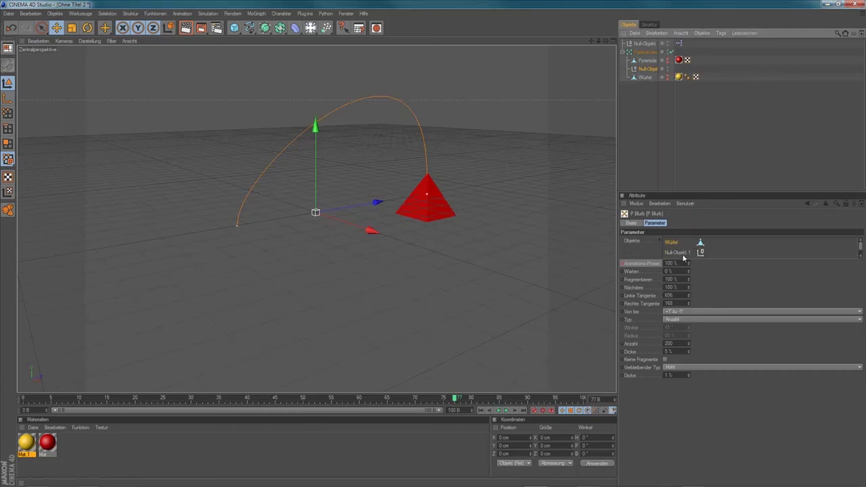
Move the null along X to about 507 cm and lower it to deepen the path's curve
click(675, 254)
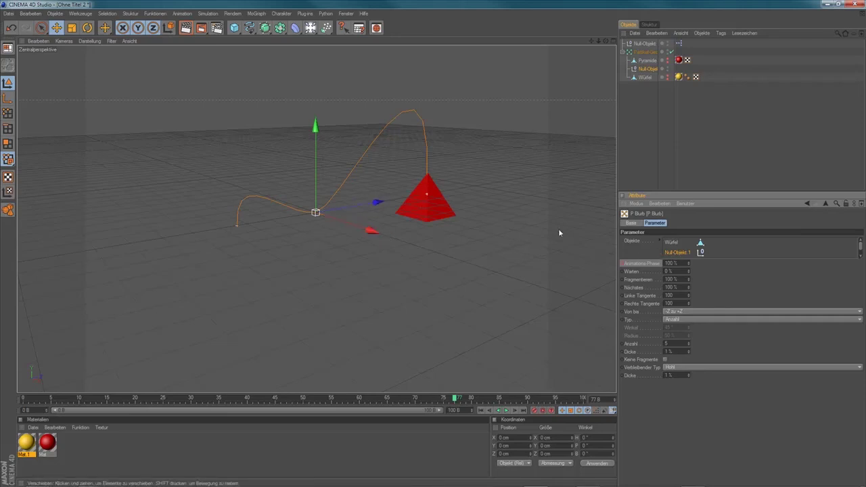
mouse_move(310, 137)
mouse_down()
mouse_move(310, 24)
mouse_move(310, 143)
mouse_up()
drag(369, 243, 406, 221)
drag(411, 253, 469, 274)
drag(408, 170, 402, 244)
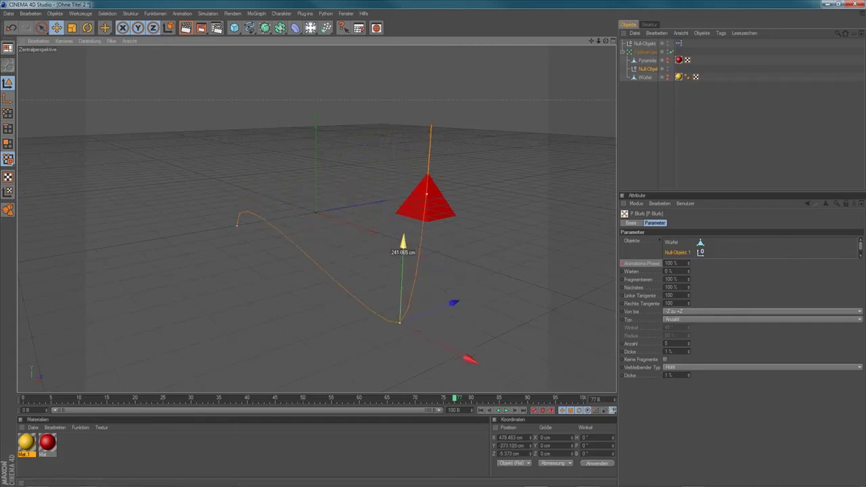
Play the morph forward and backward, then return to the first frame
click(481, 411)
click(506, 410)
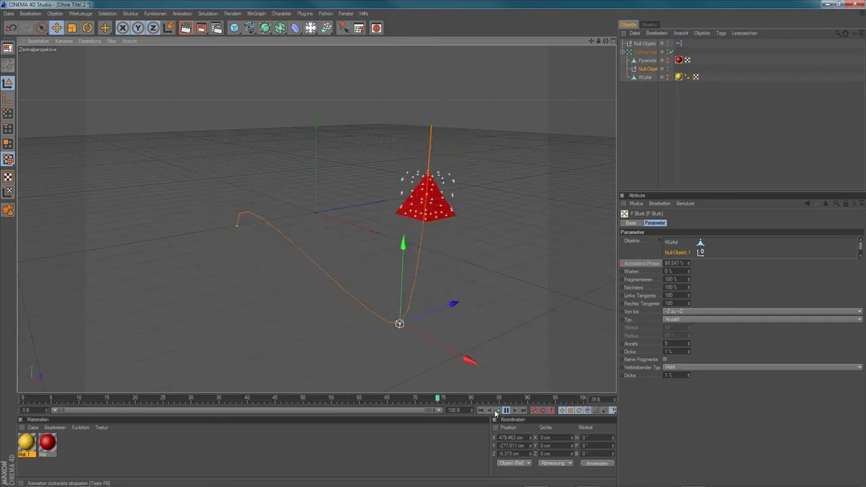
click(496, 411)
click(505, 411)
click(483, 411)
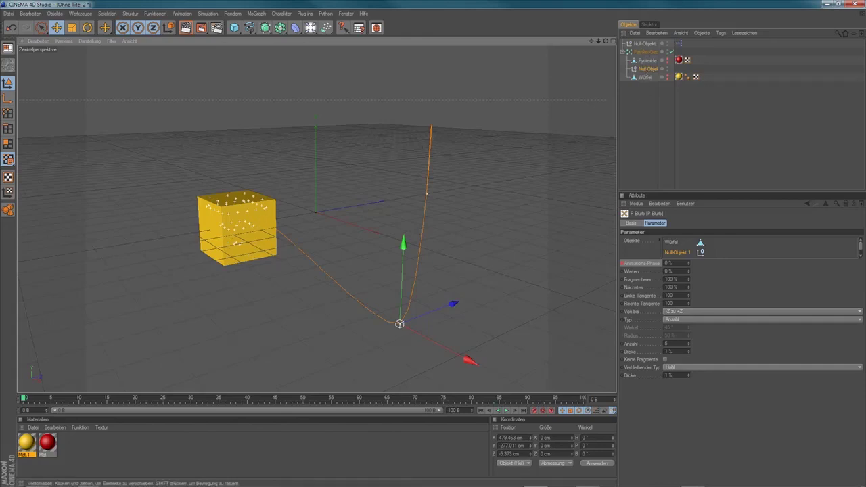
Return to the browser, view the fret_1 tutorial page, then browse the 28-clip EQUILOUD VJ CLIPS album
key(alt+Tab)
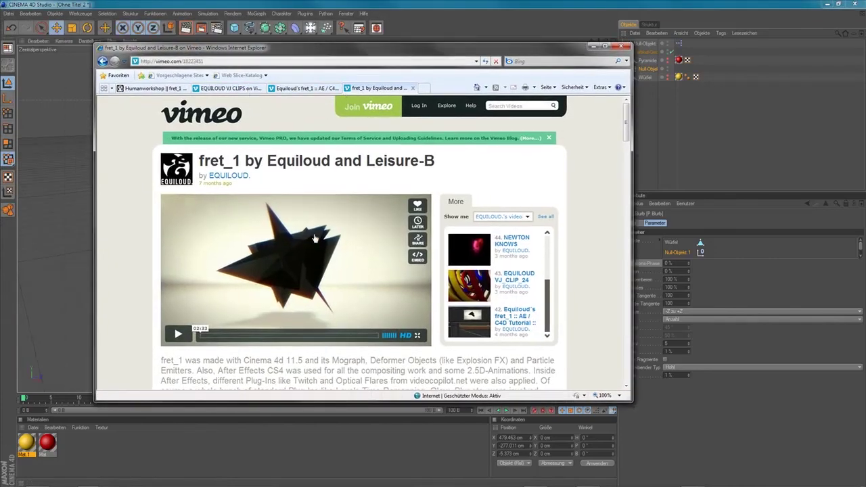
click(309, 89)
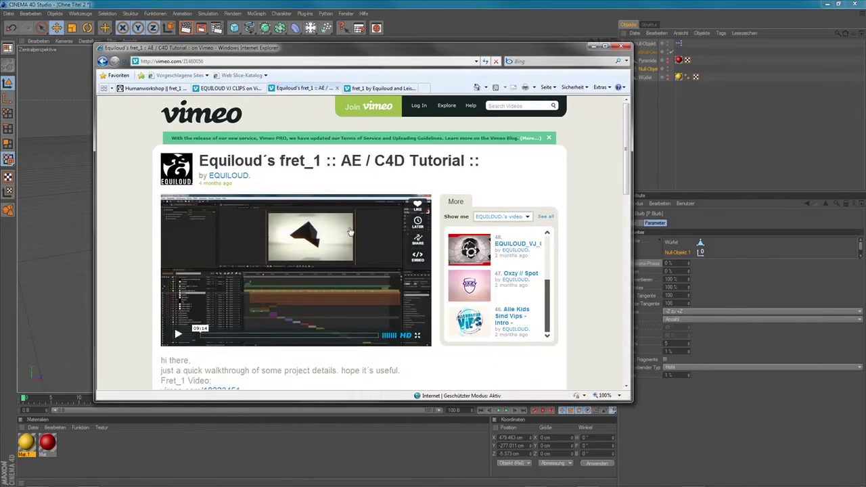
click(230, 88)
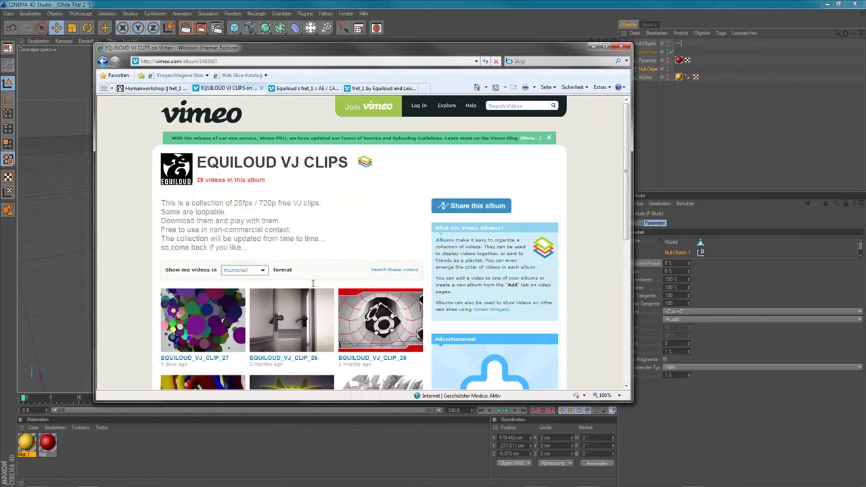
scroll(315, 359, down, 1)
scroll(291, 291, up, 1)
scroll(288, 218, down, 3)
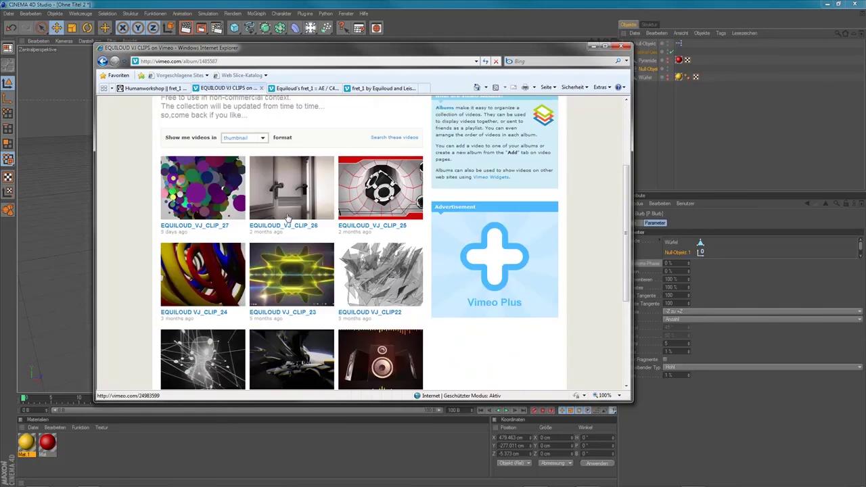
scroll(288, 218, down, 4)
scroll(271, 189, up, 6)
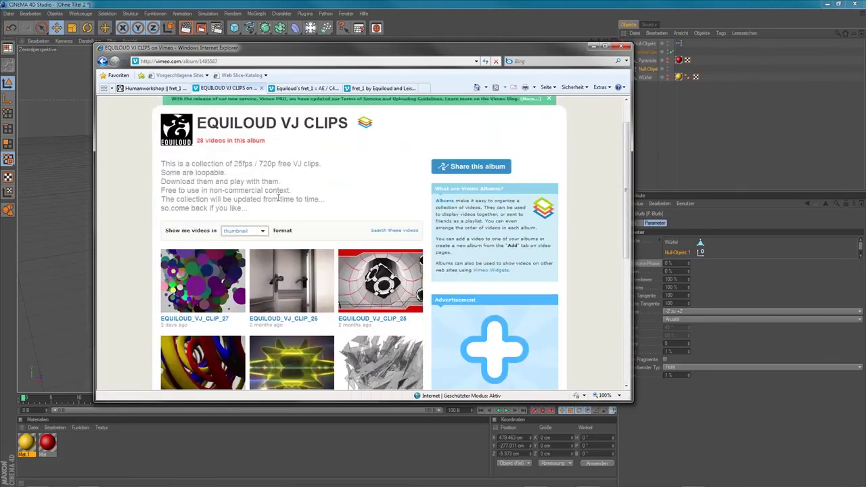
Read through Humanworkshop's fret_1 extras article with its C4D preset file and tutorial video
click(152, 88)
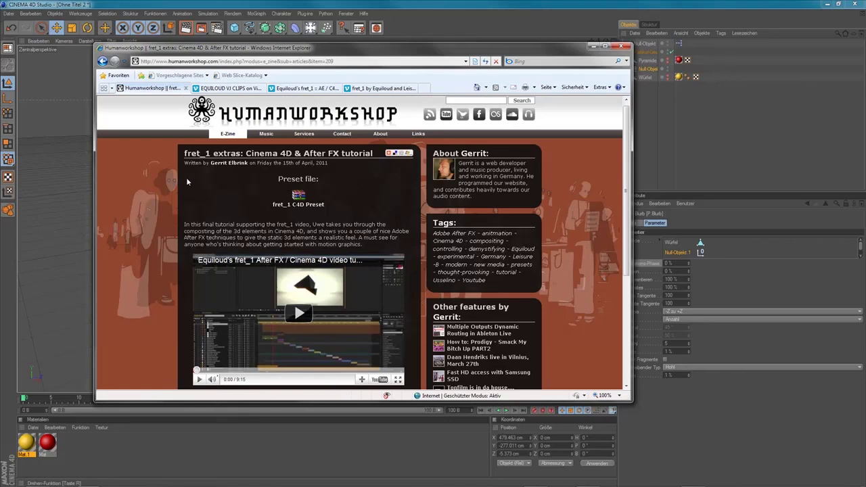
scroll(188, 212, down, 1)
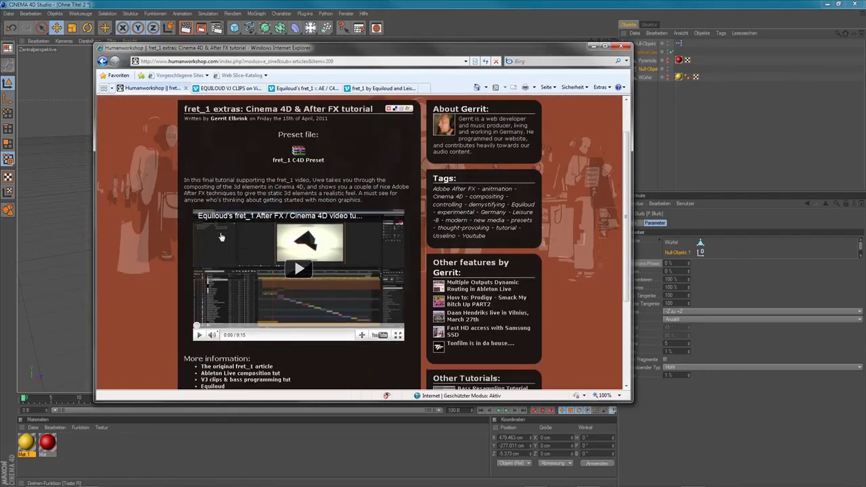
scroll(330, 182, up, 1)
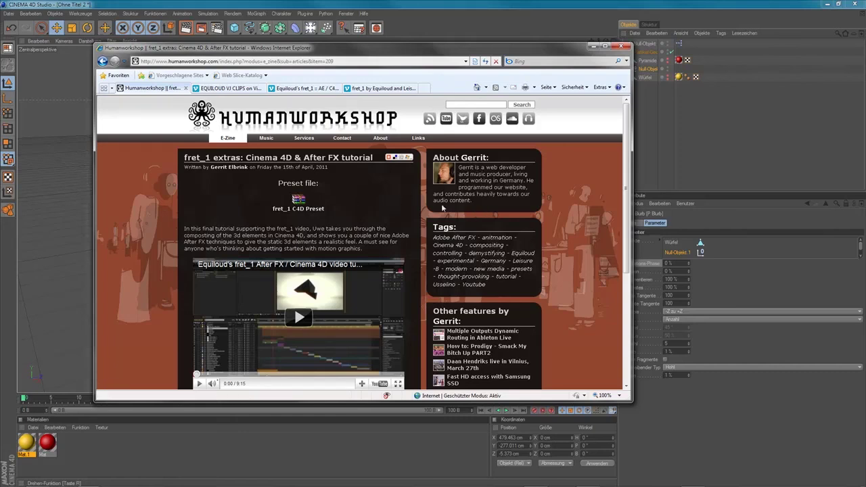
scroll(358, 221, down, 3)
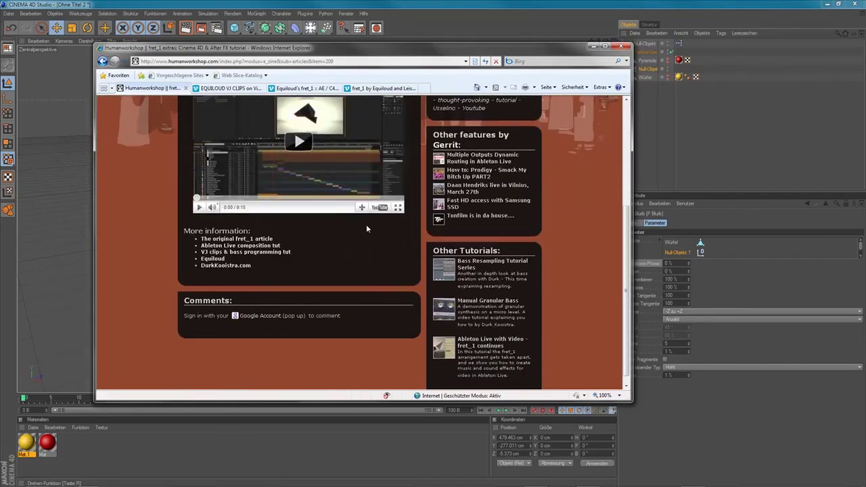
scroll(366, 224, up, 2)
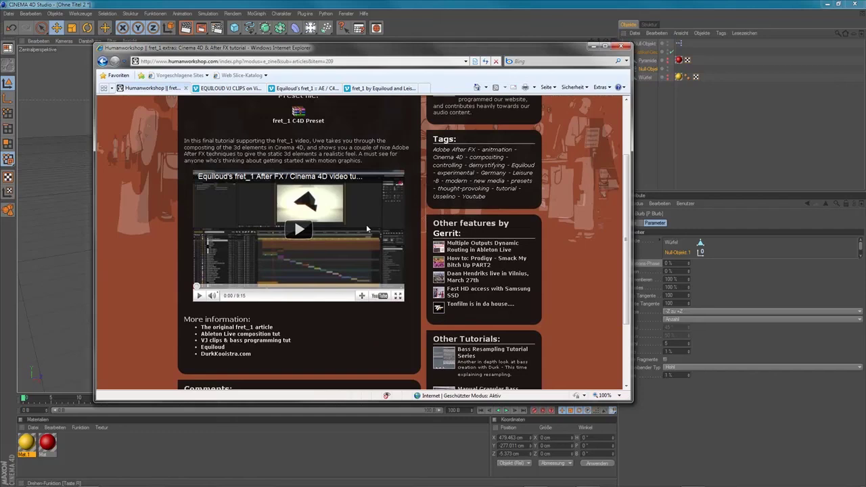